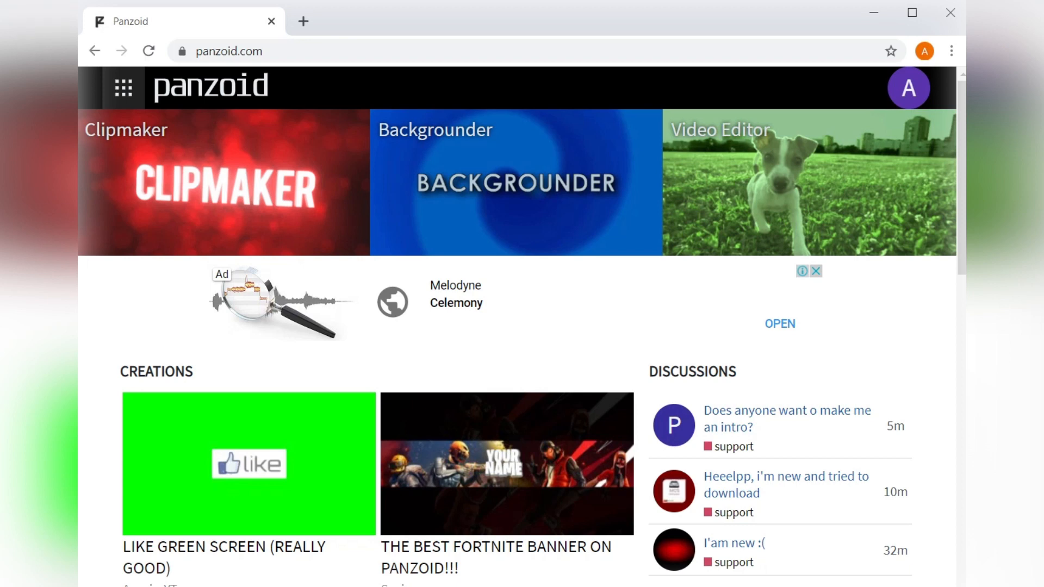
Search the Panzoid creations for HORIZON and open the Game Horizon's Template in Clipmaker.
click(124, 88)
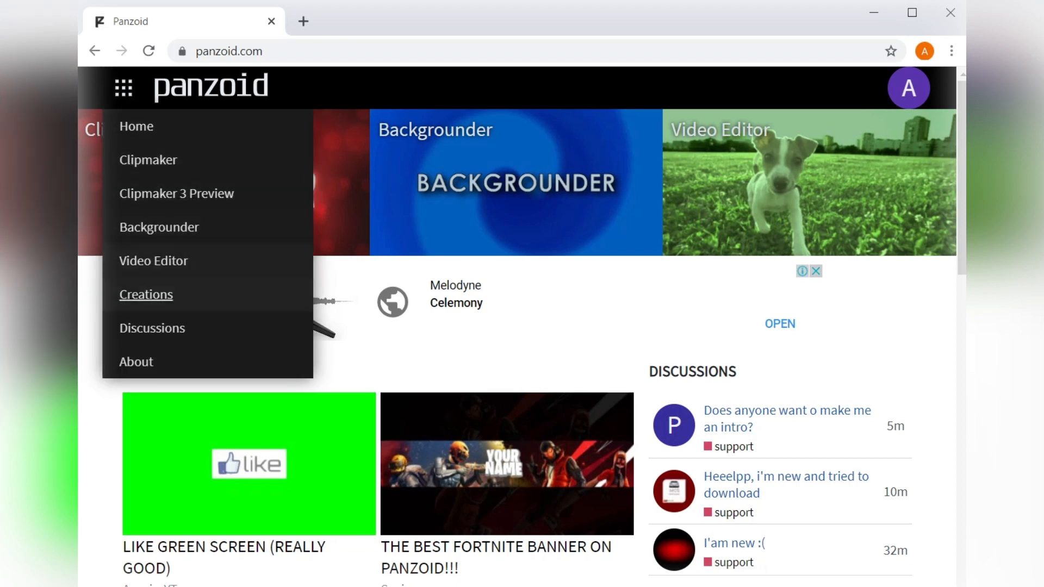
click(146, 294)
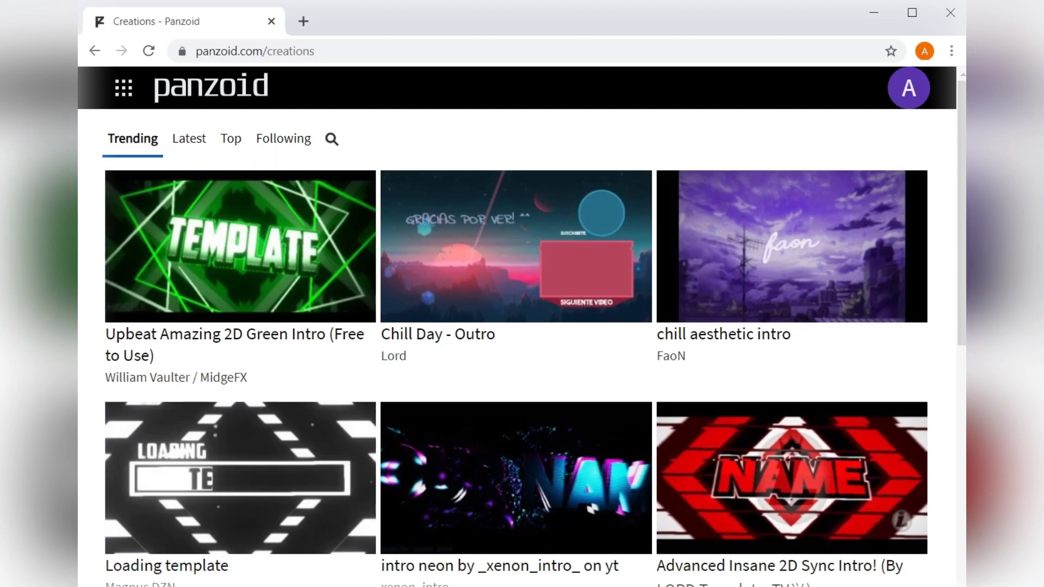
click(332, 140)
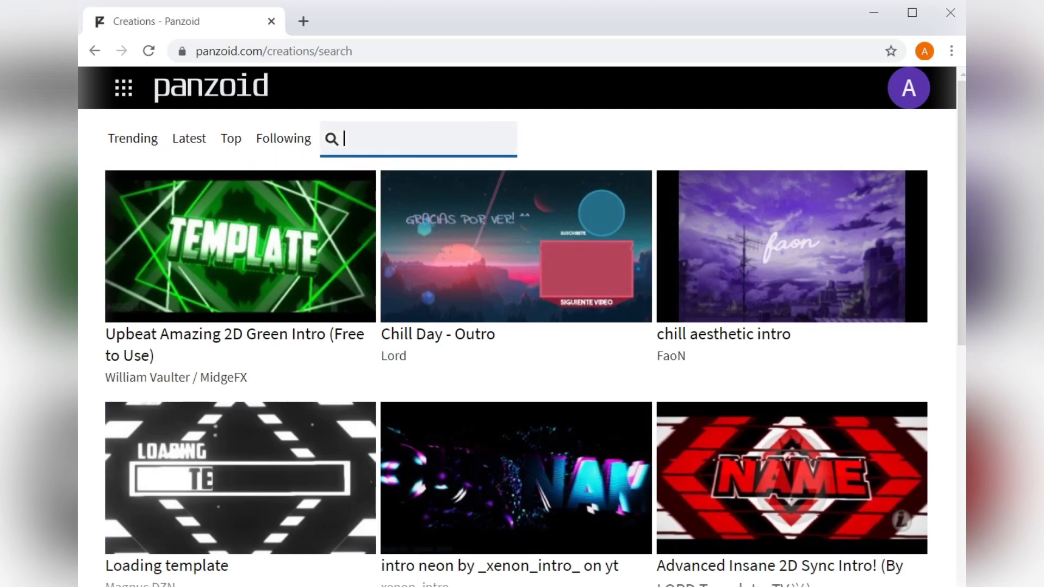
text(HORIZON)
key(Return)
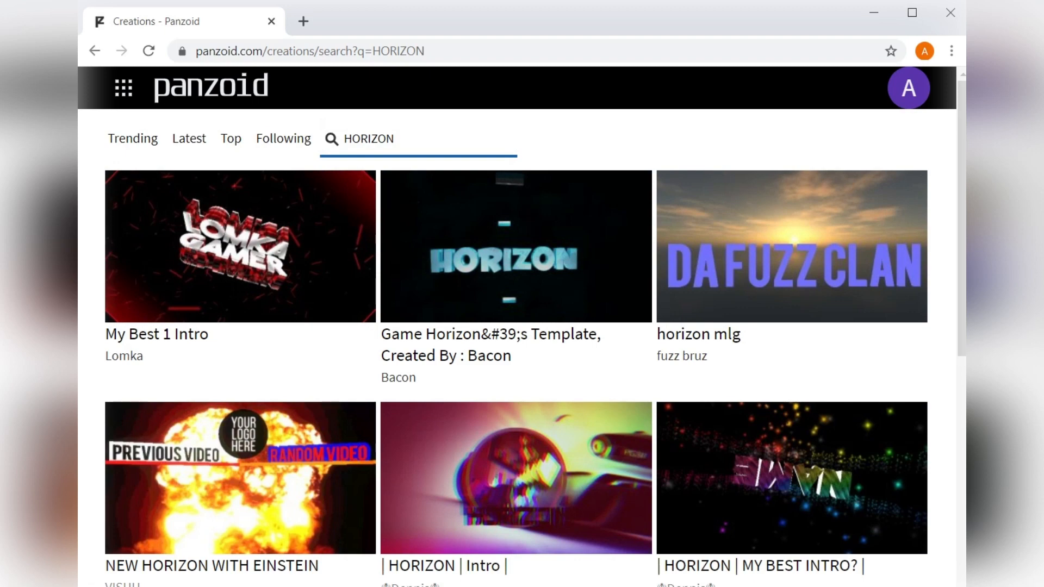
click(500, 239)
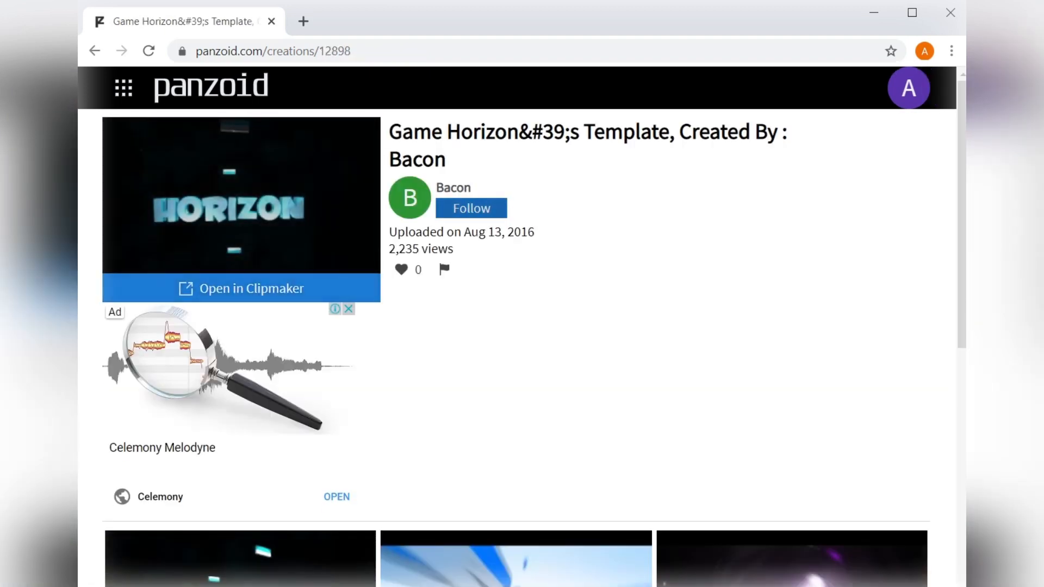
click(242, 288)
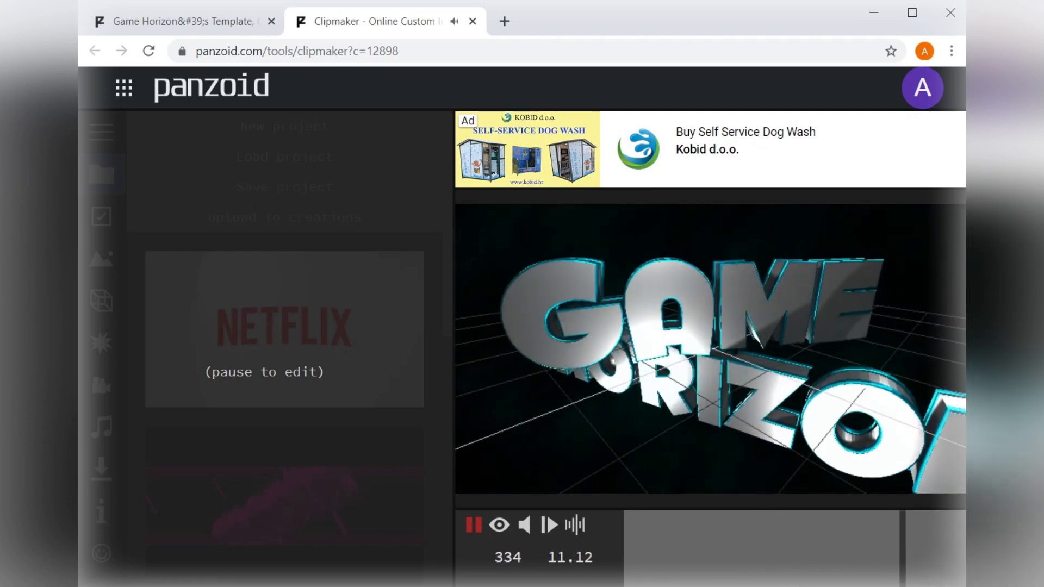
Turn on the viewport preview mode and play the intro with it enabled.
key(space)
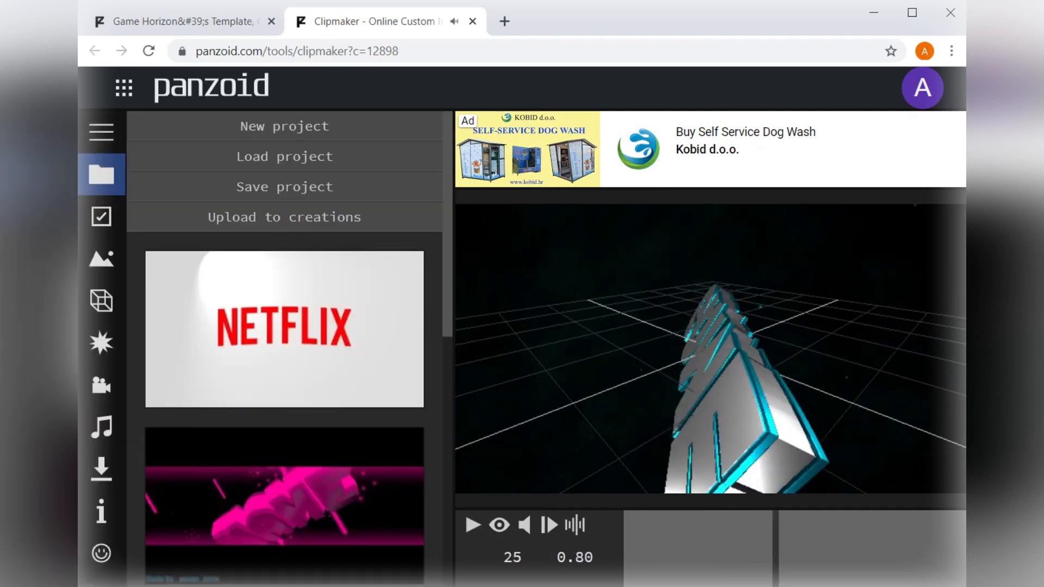
click(499, 525)
key(space)
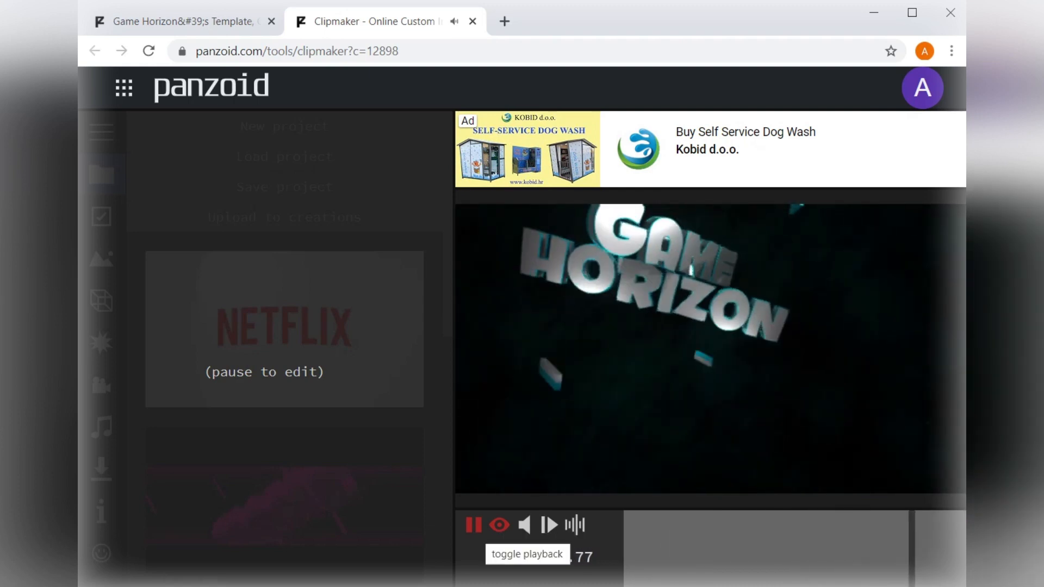
click(473, 525)
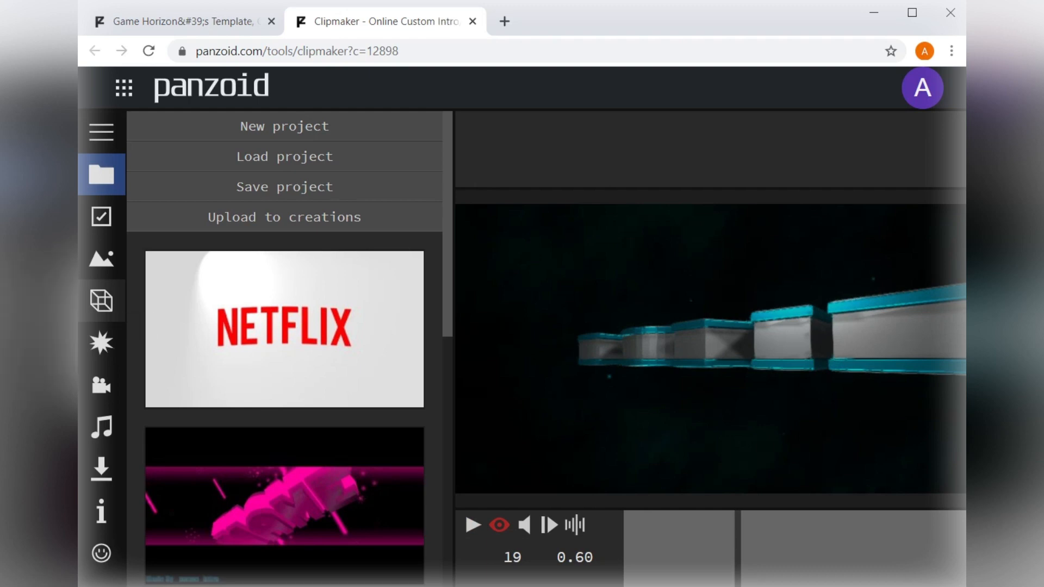
Change the first GAME text object in the Text 1 group to NEWBIES.
click(101, 300)
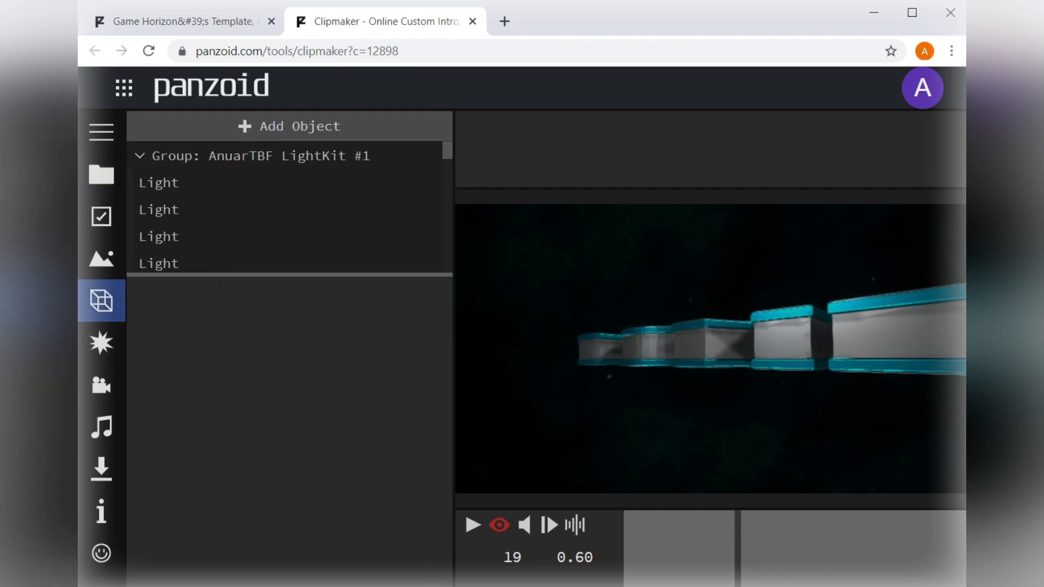
scroll(288, 218, down, 5)
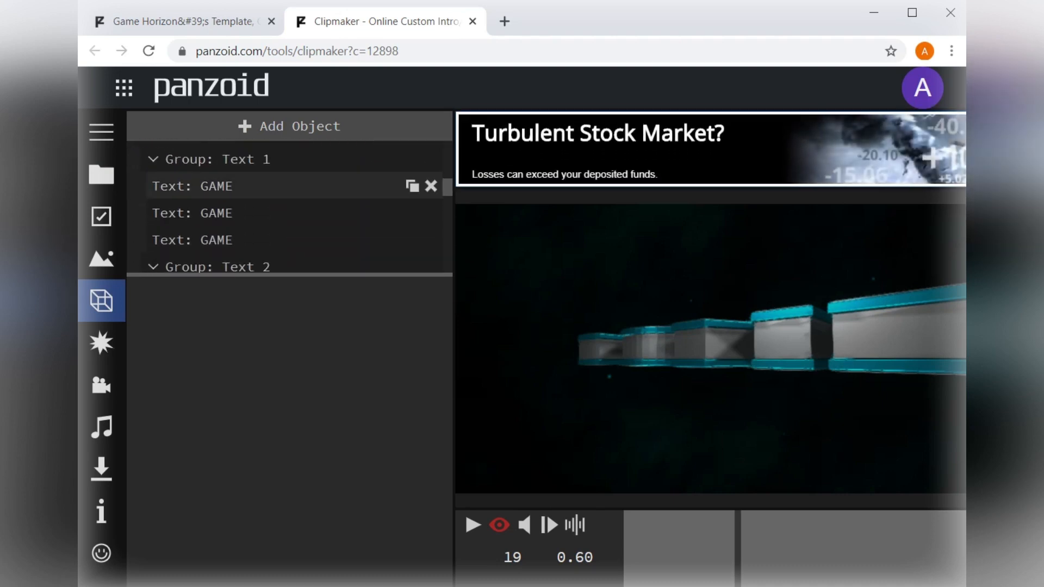
click(217, 186)
drag(170, 333, 117, 334)
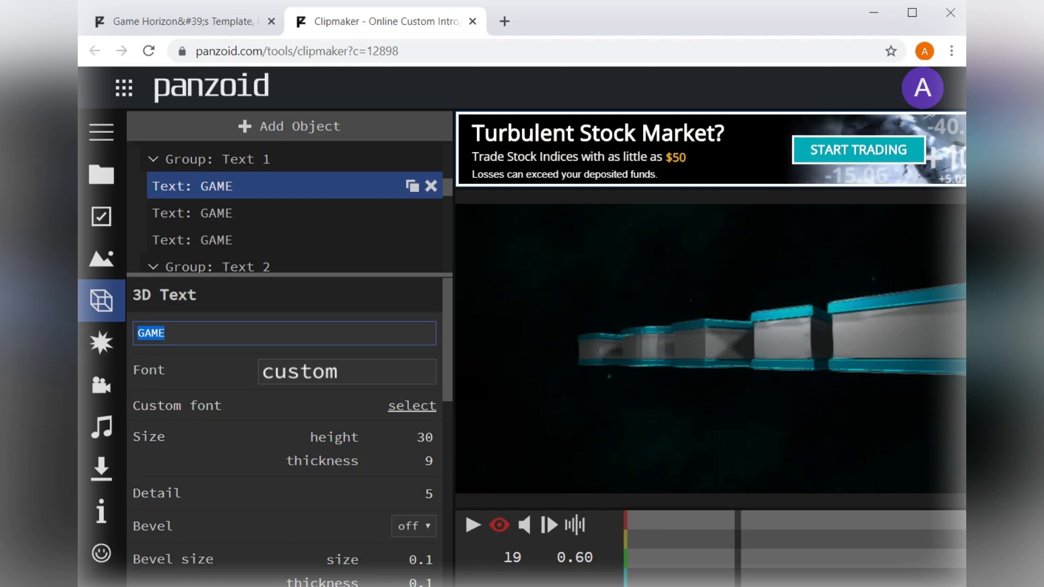
text(NEWBIES)
key(Return)
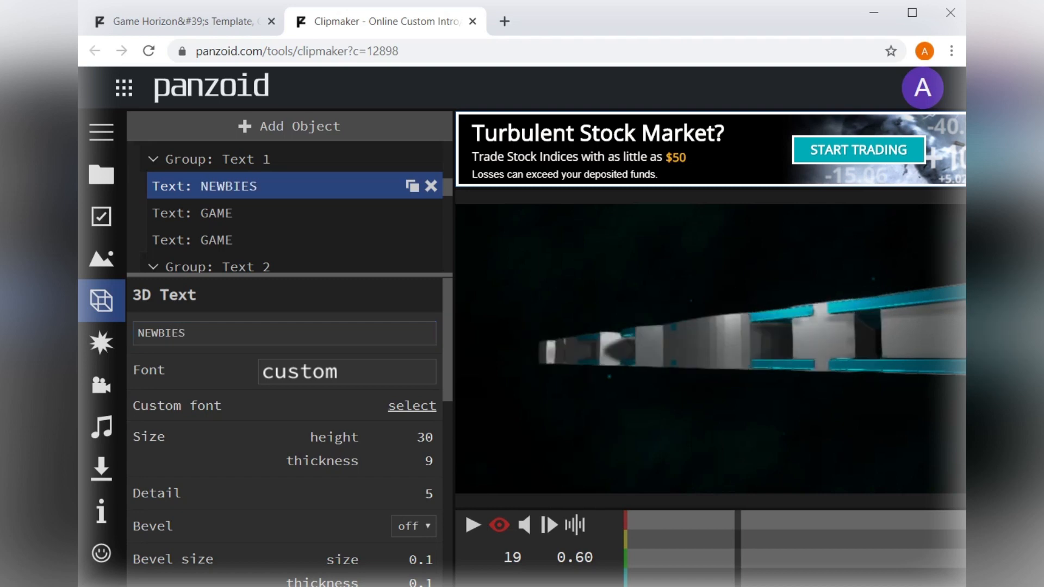
Copy the word NEWBIES into the two remaining GAME text objects of the Text 1 group.
drag(185, 333, 117, 335)
key(ctrl+c)
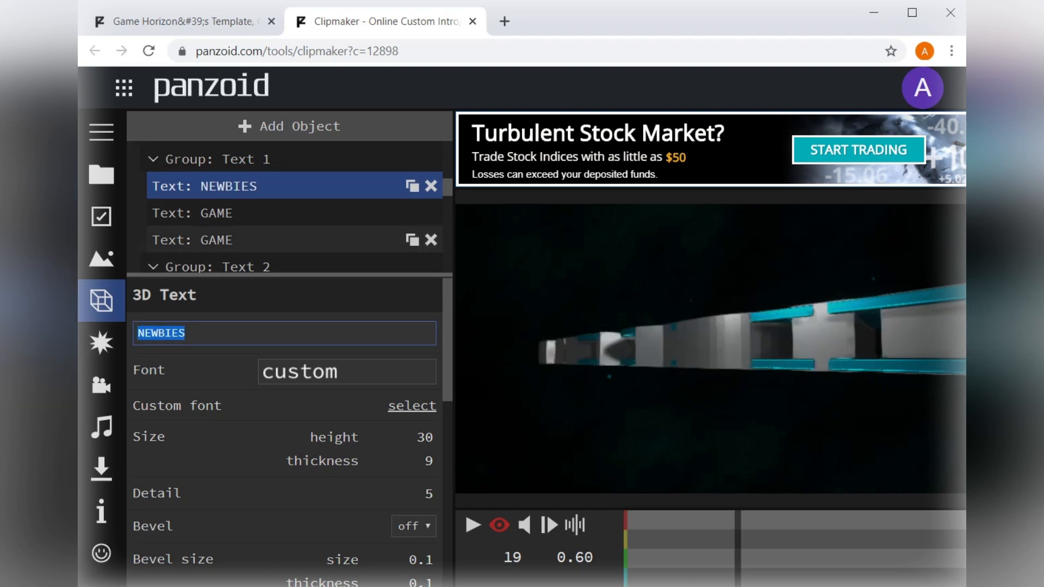
click(282, 213)
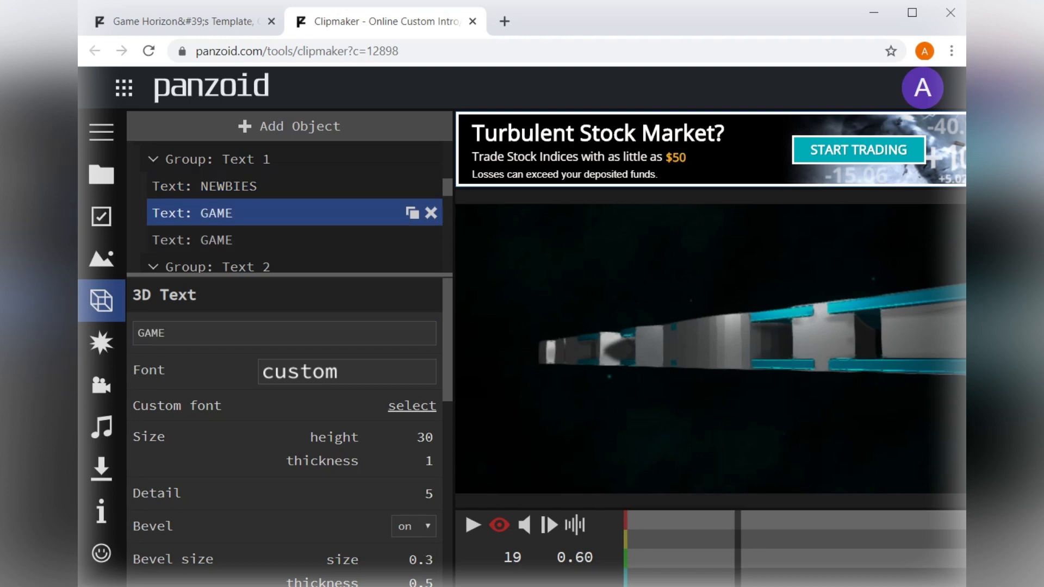
double_click(151, 333)
key(ctrl+v)
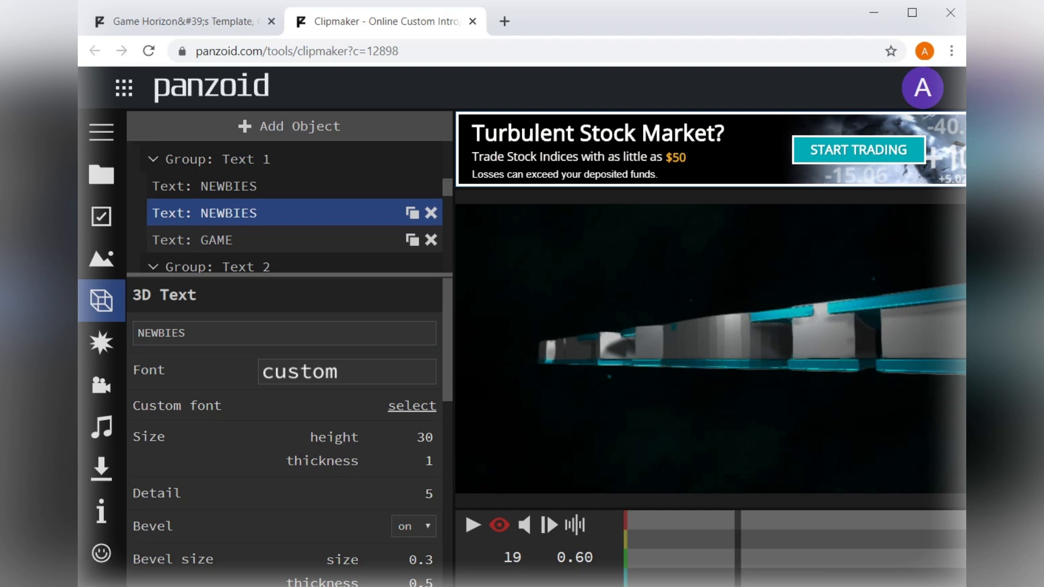
click(283, 240)
double_click(152, 333)
key(ctrl+v)
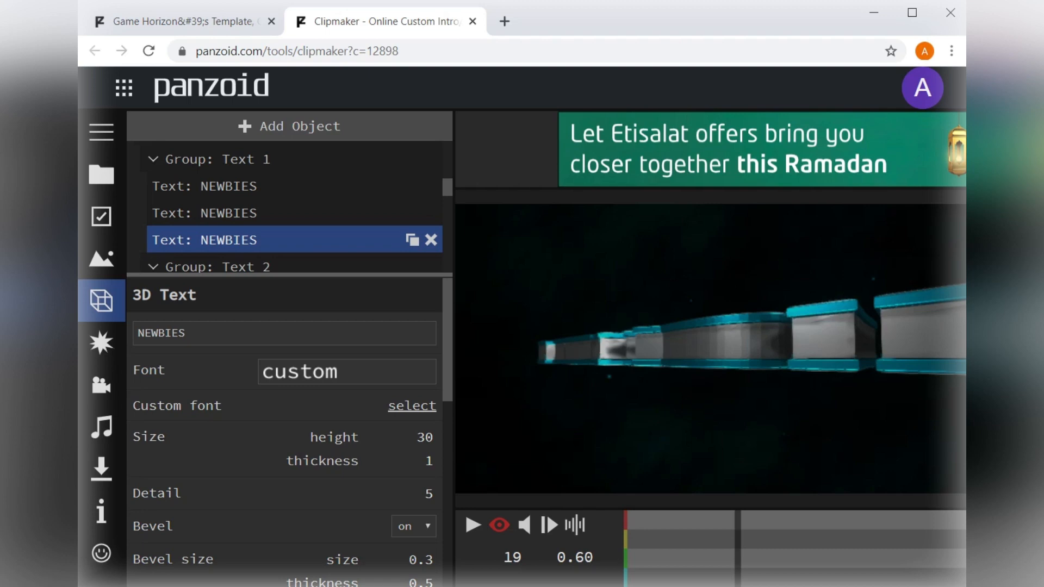
Select the first NEWBIES text, play the intro and set the playhead to frame 143, where the word is in view.
scroll(286, 432, down, 4)
scroll(285, 432, up, 4)
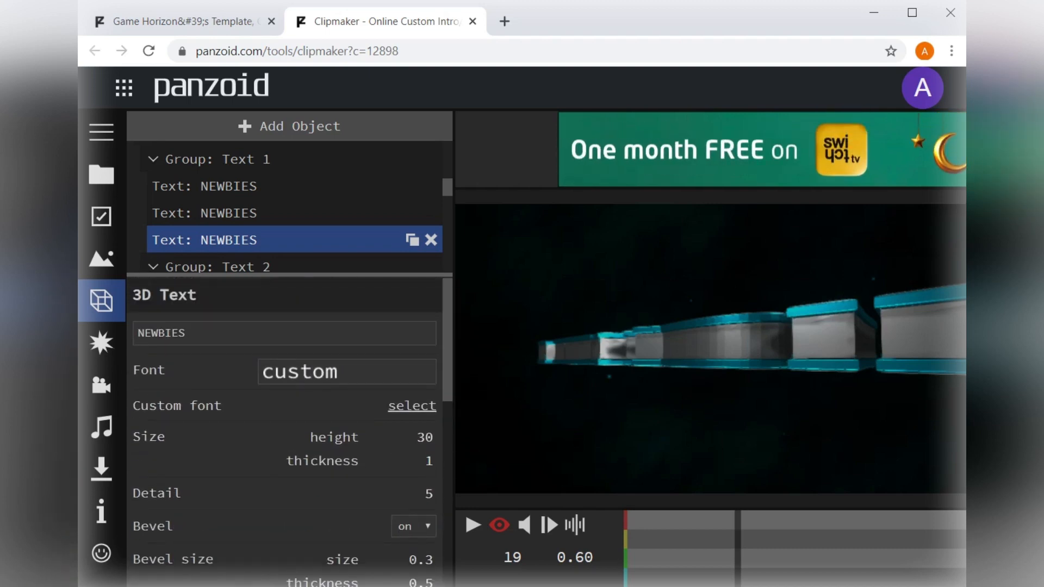
click(283, 186)
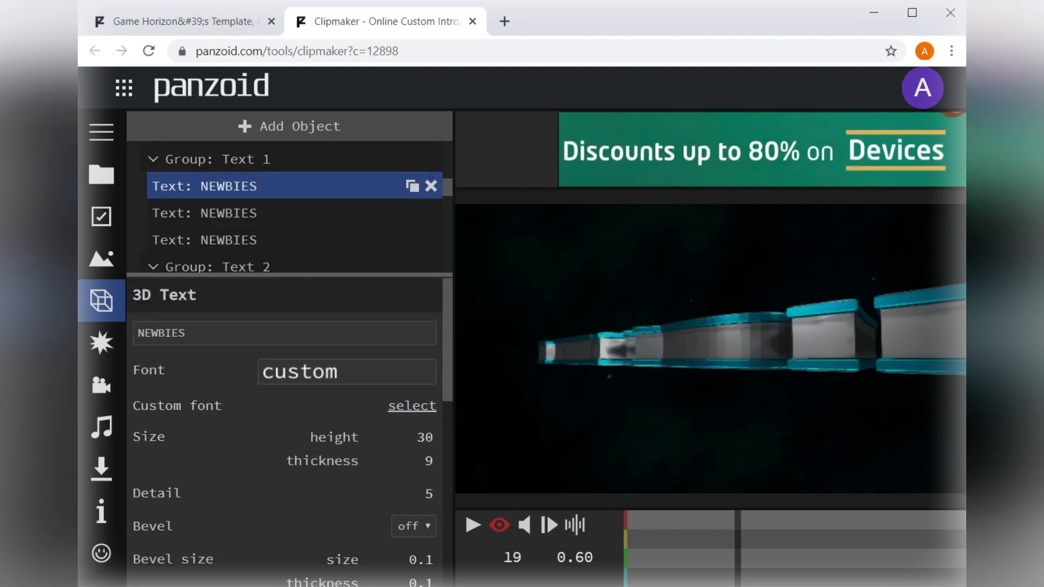
scroll(286, 432, down, 5)
scroll(285, 432, down, 3)
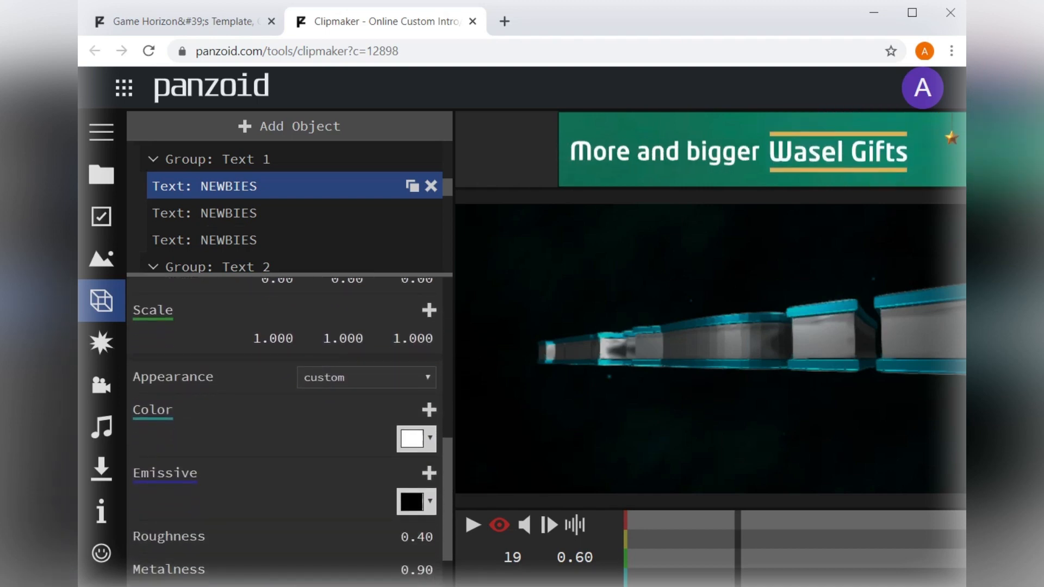
scroll(286, 432, up, 1)
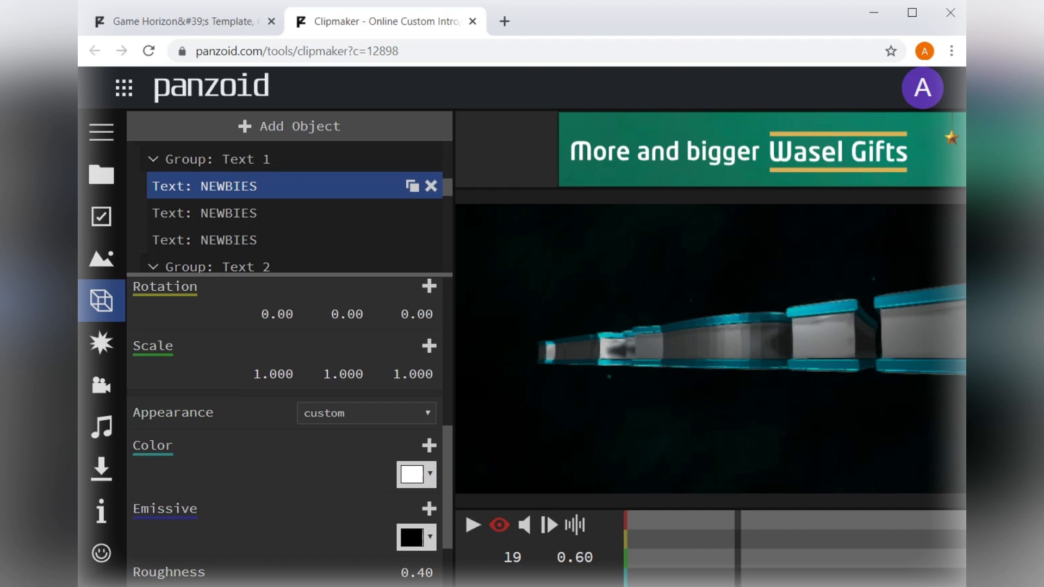
key(space)
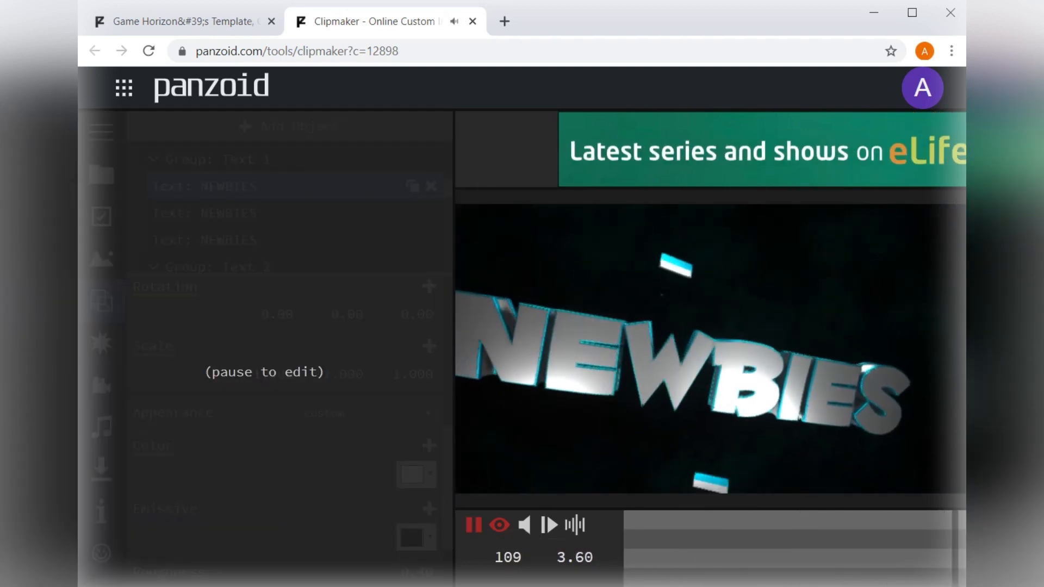
key(space)
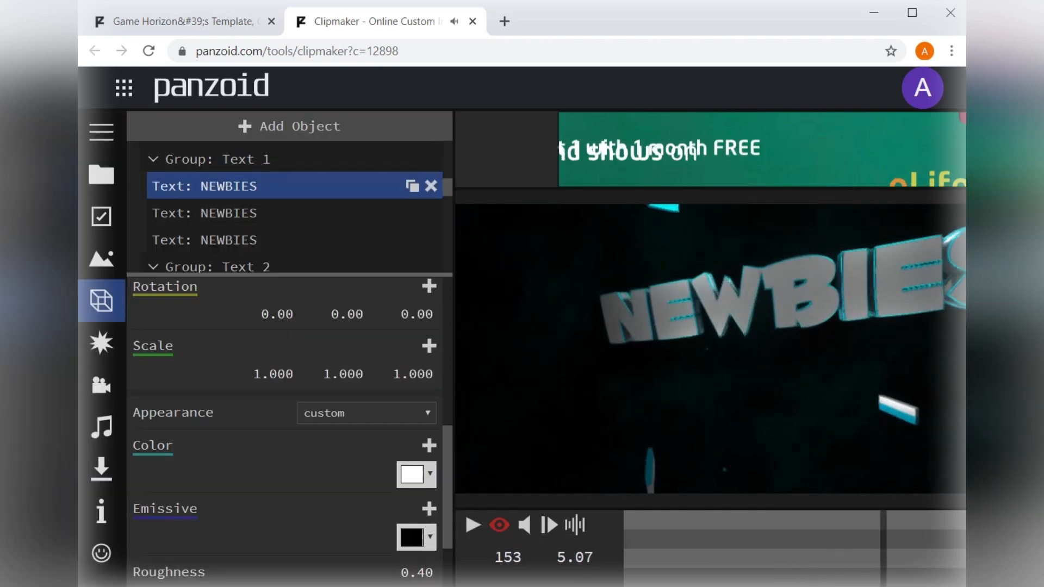
drag(883, 544, 820, 544)
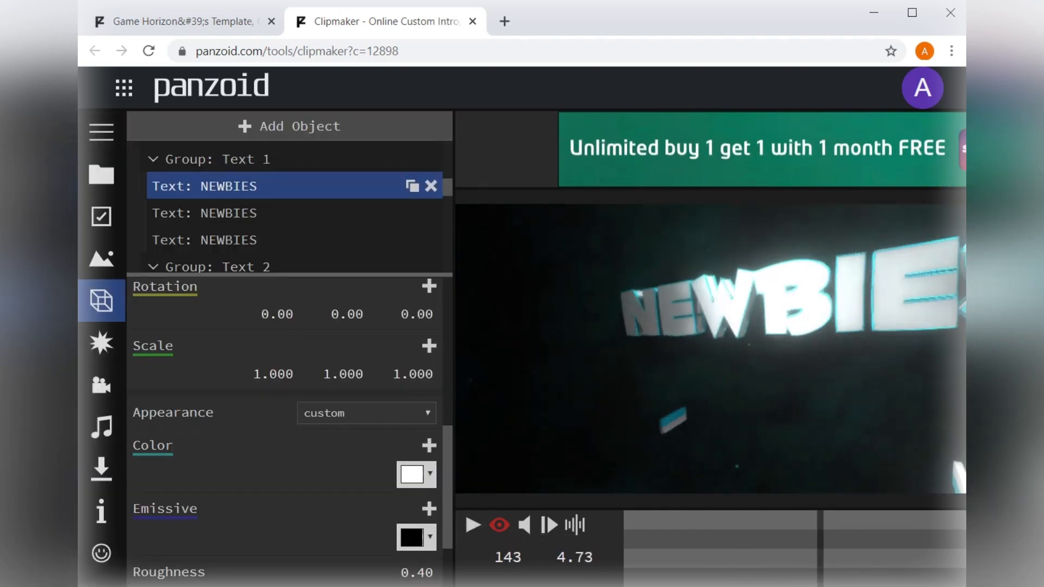
Try blue (#0000ff) as the color of the first NEWBIES text.
click(416, 475)
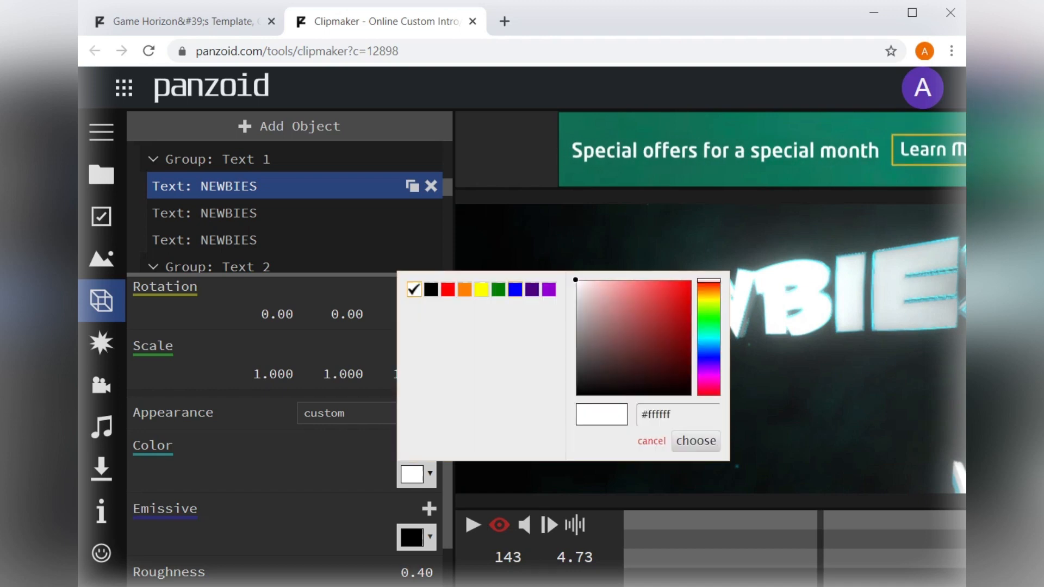
click(515, 290)
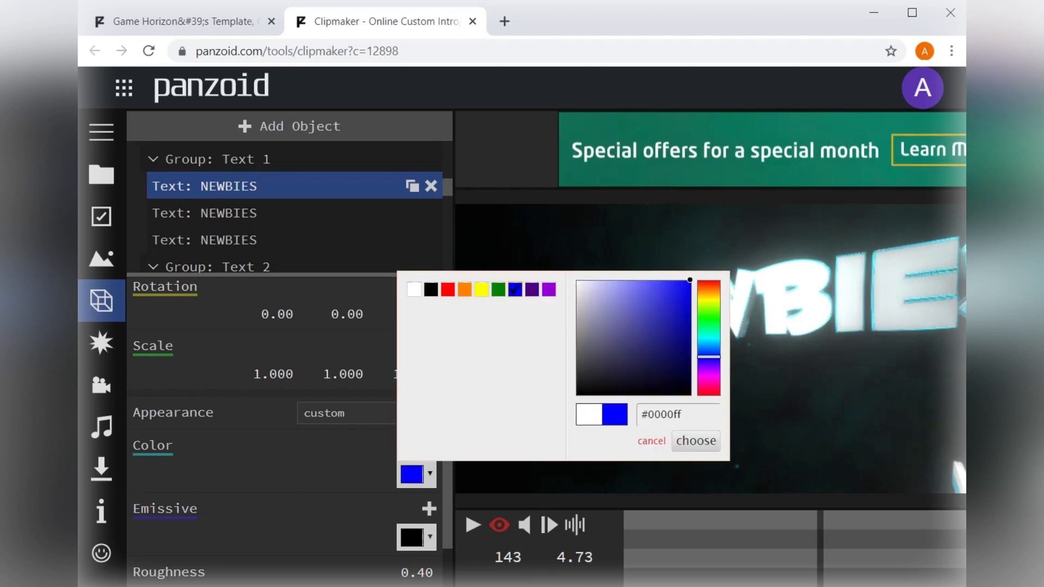
click(696, 441)
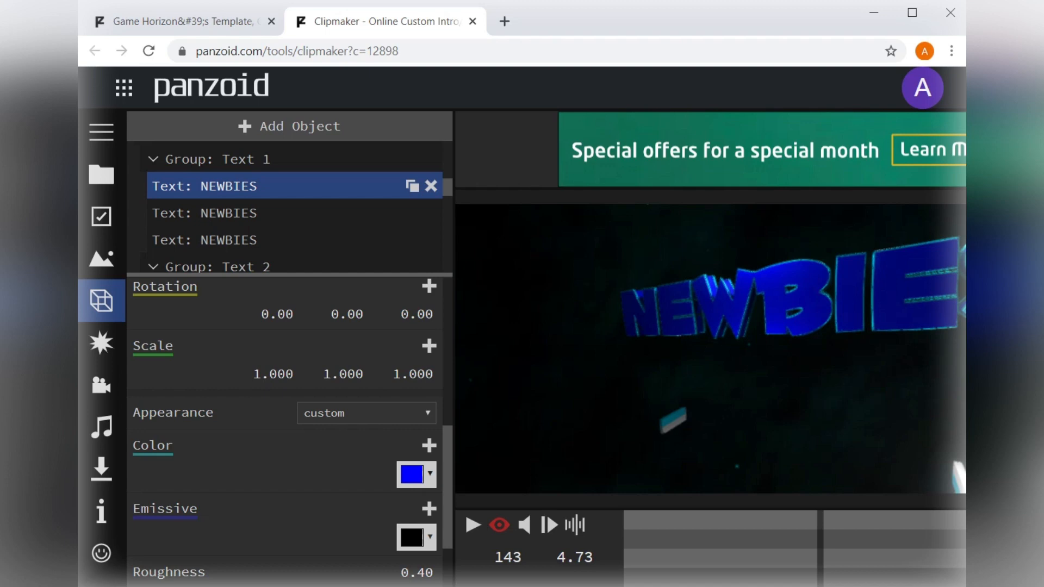
Set the color of the first NEWBIES text to orange #e27a0c.
click(417, 475)
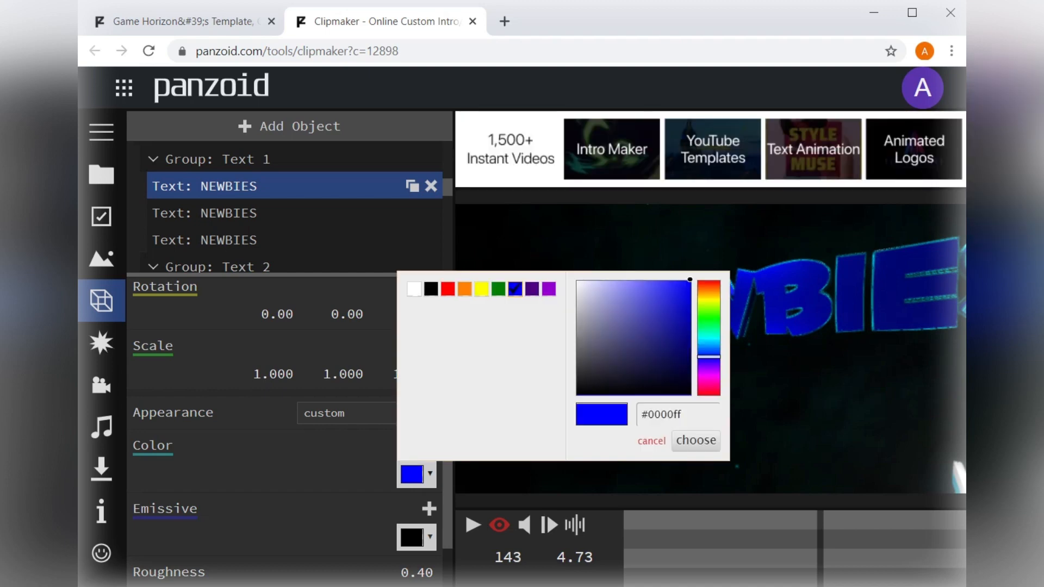
click(709, 290)
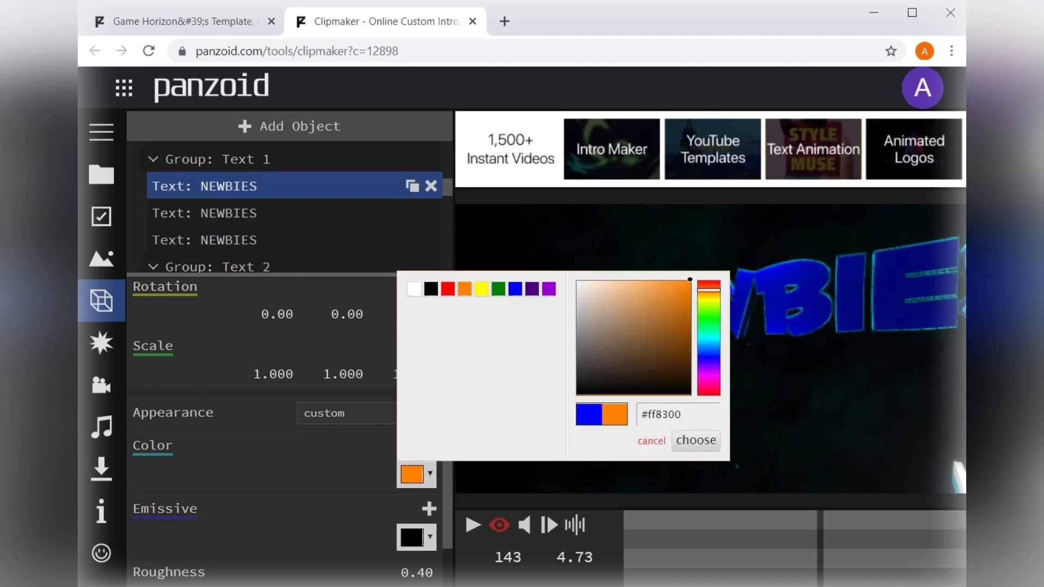
click(684, 314)
click(696, 441)
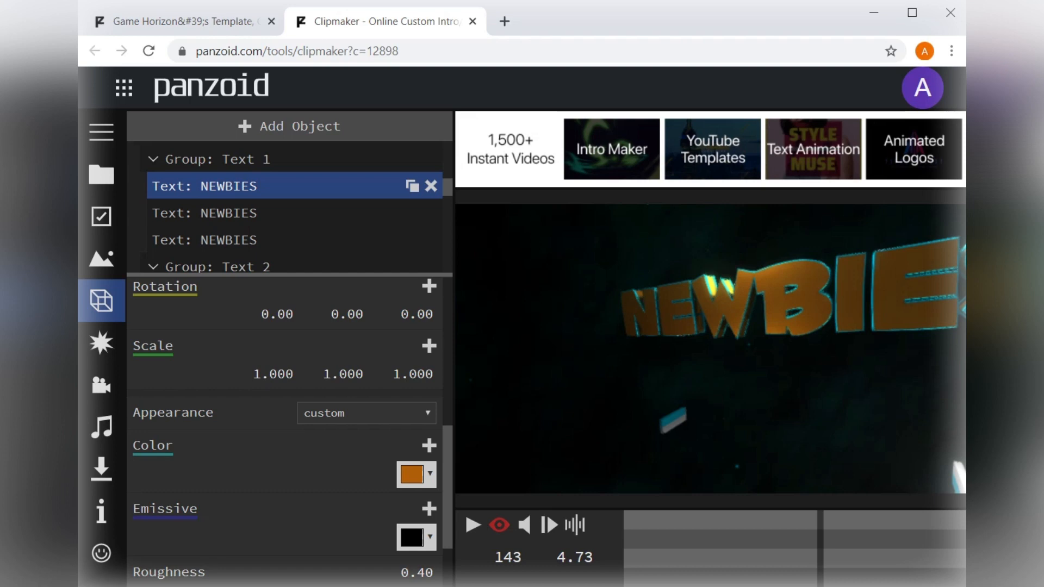
click(416, 474)
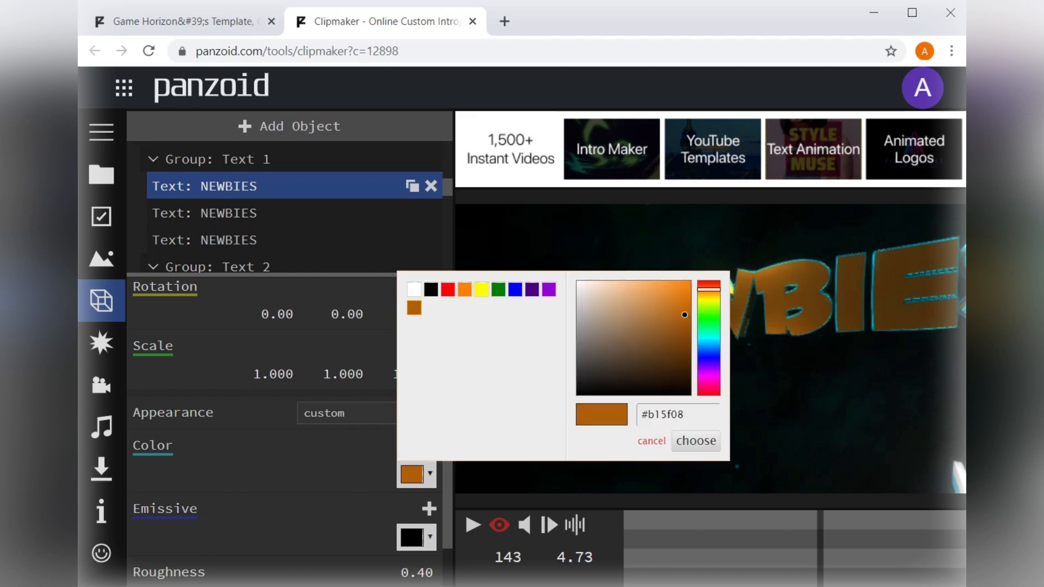
drag(684, 315, 684, 293)
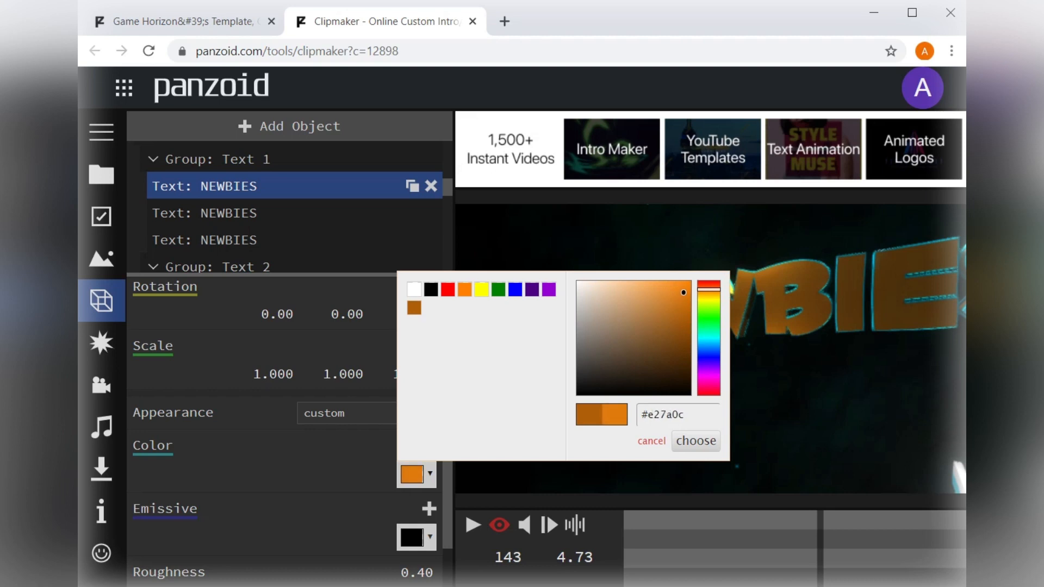
click(696, 441)
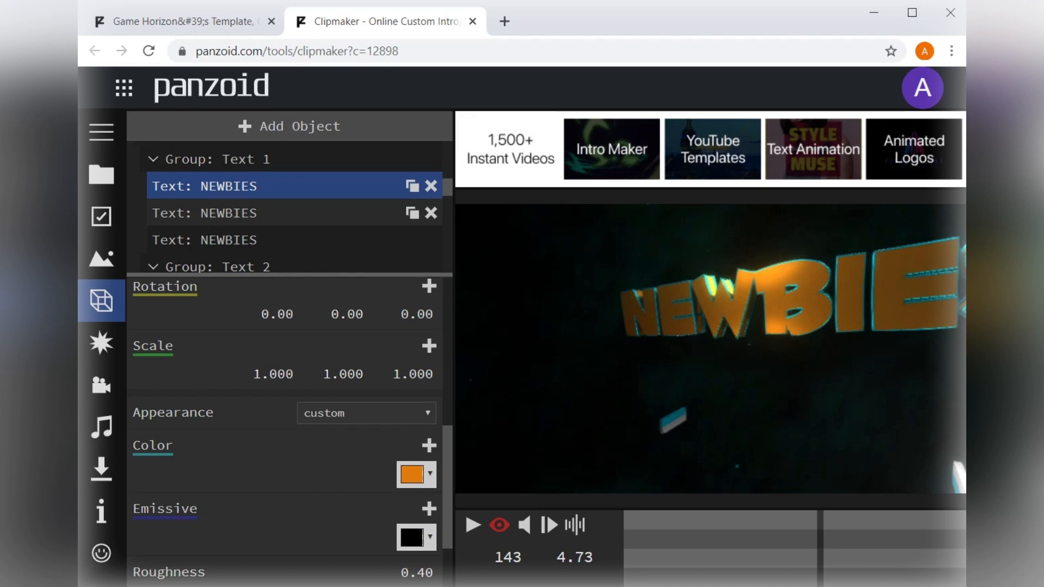
Select the last HORIZON text of the Text 2 group, play the intro and set the playhead to frame 194.
scroll(294, 212, down, 5)
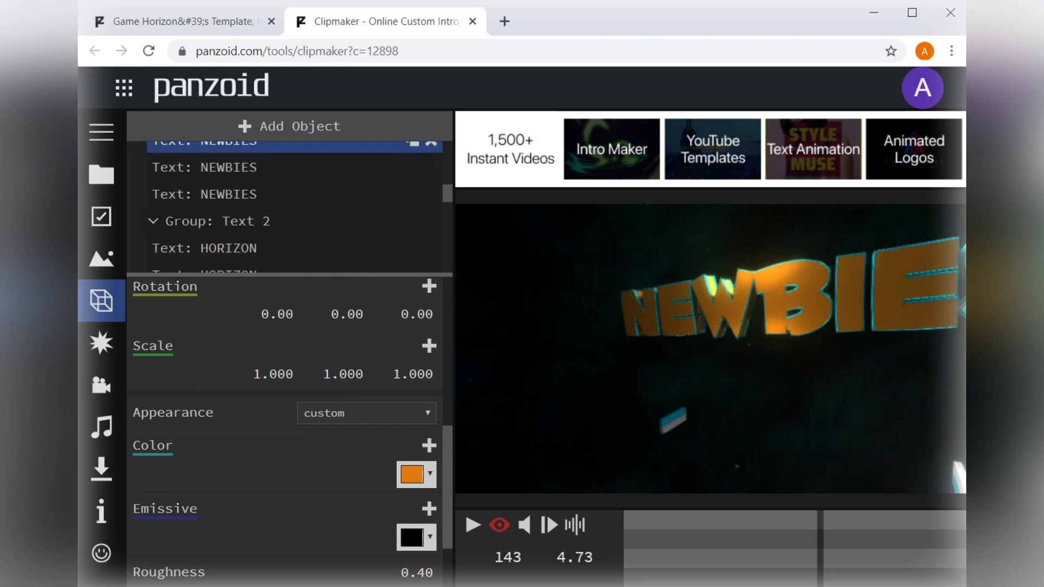
click(295, 185)
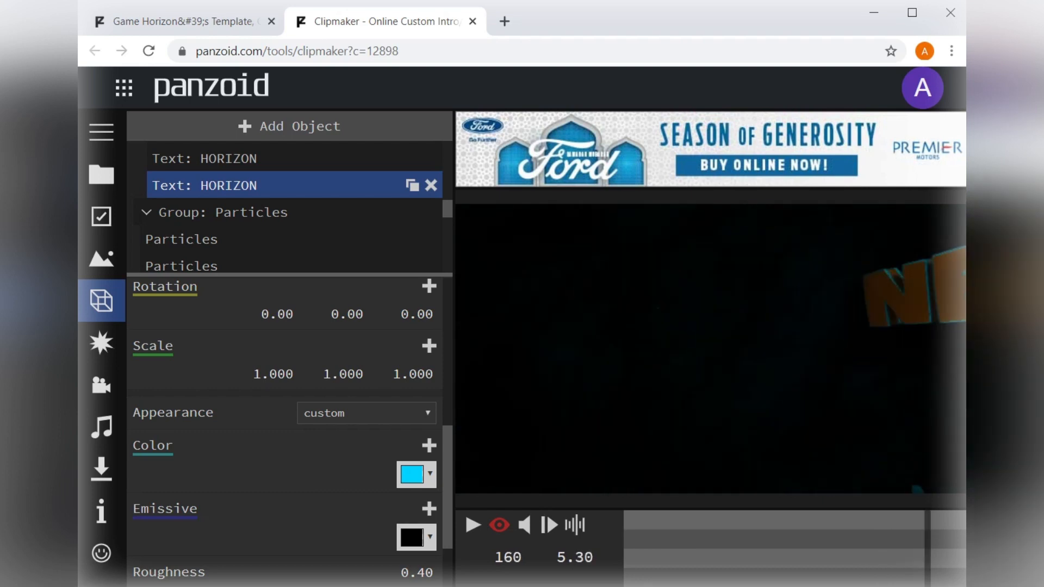
key(space)
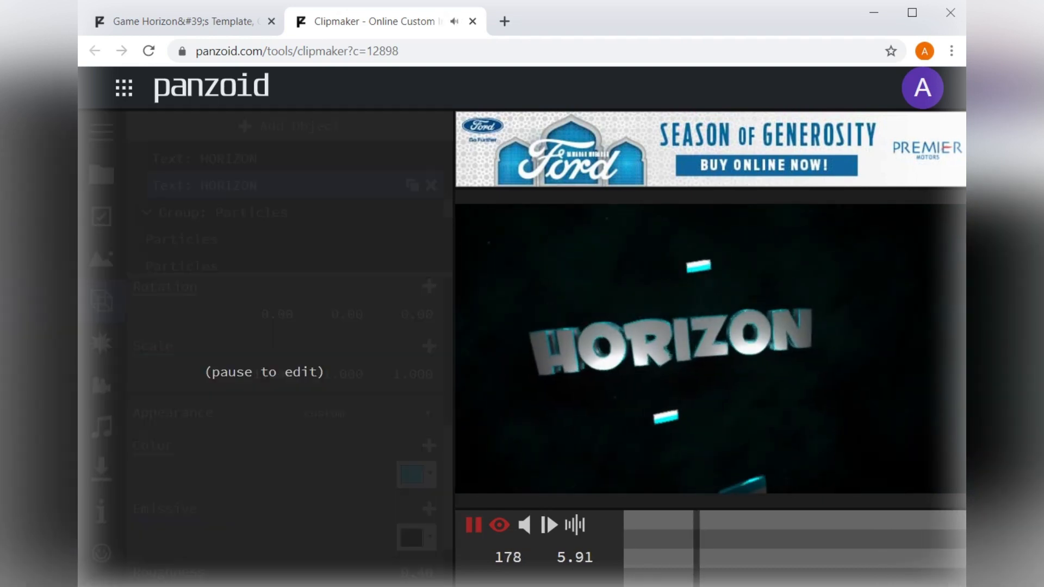
key(space)
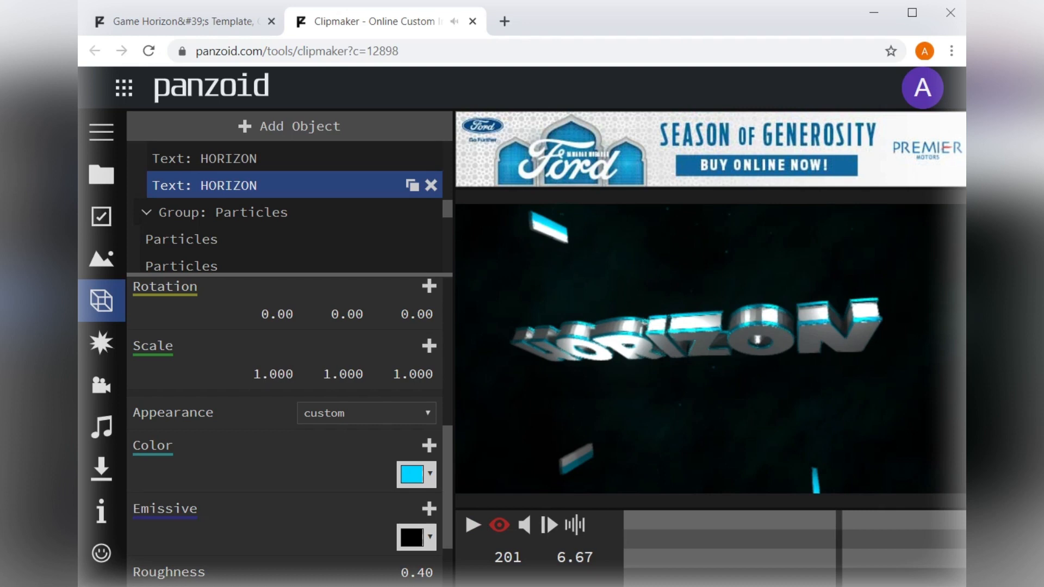
drag(839, 548, 794, 548)
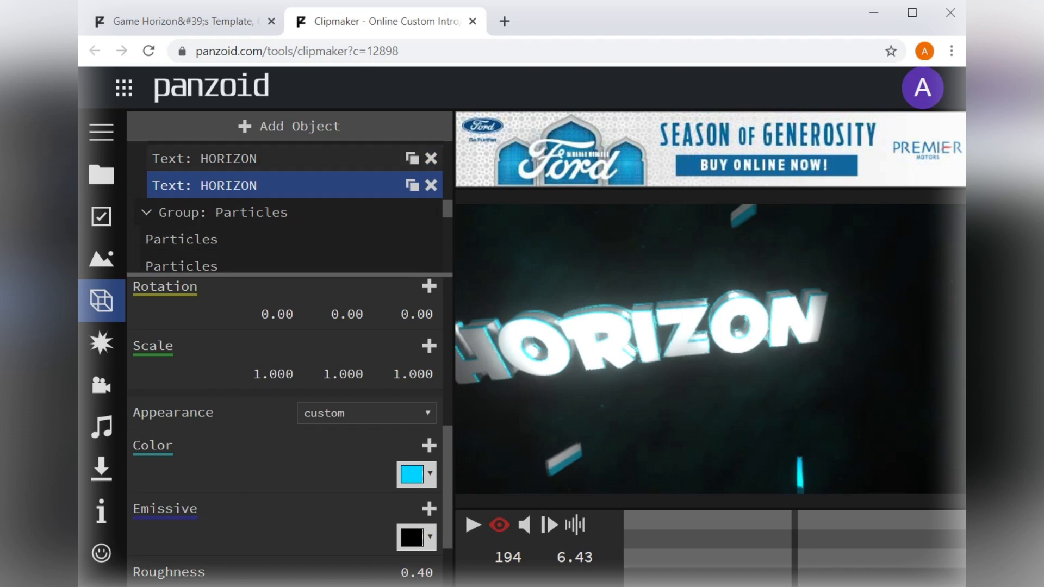
Set the color of the first HORIZON text in the Text 2 group to green #2ed617 and preview the intro from the start.
scroll(294, 212, up, 1)
scroll(294, 179, up, 2)
scroll(294, 180, down, 3)
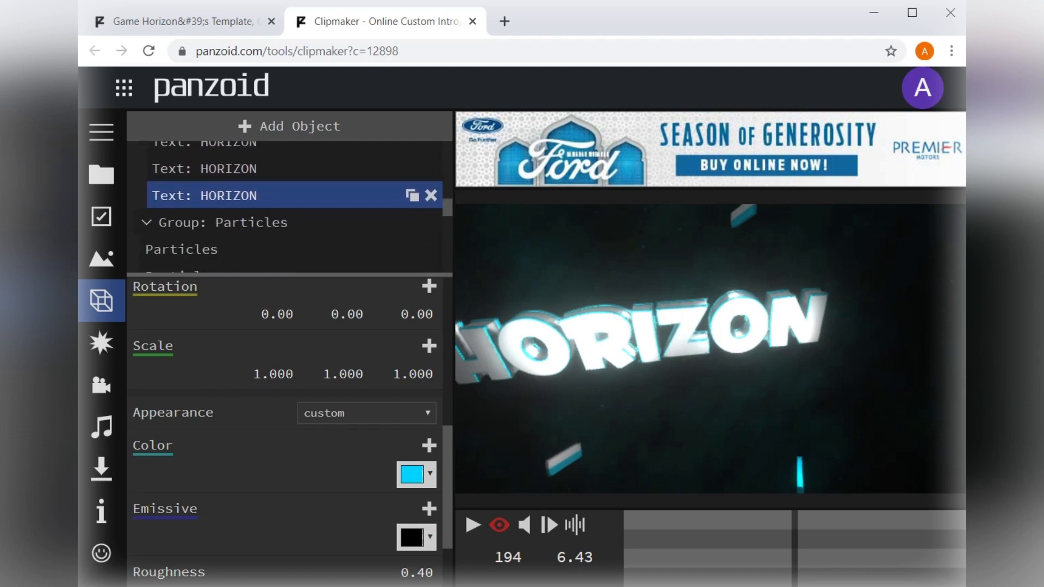
scroll(294, 179, up, 1)
click(293, 177)
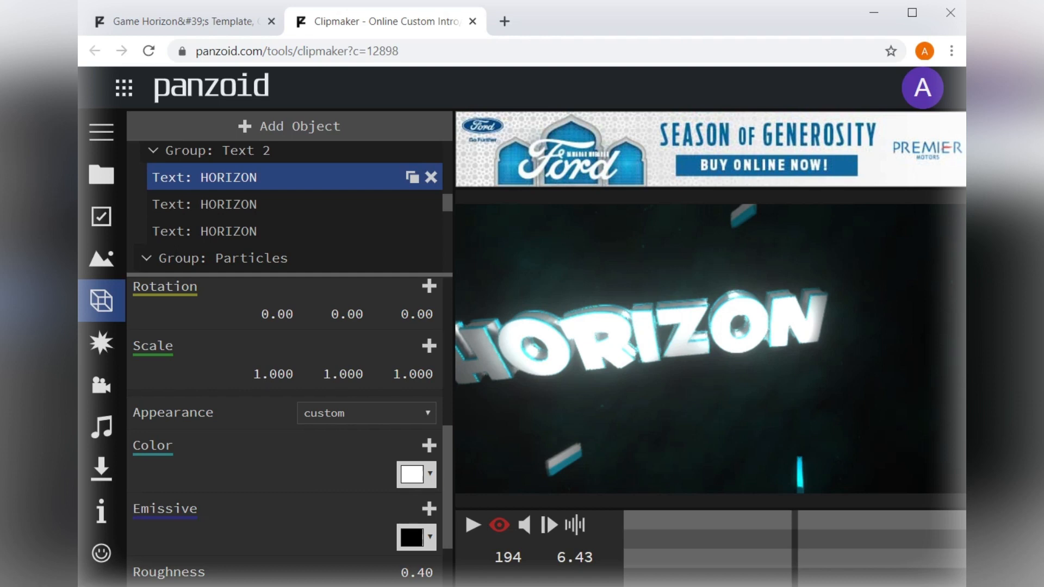
click(416, 474)
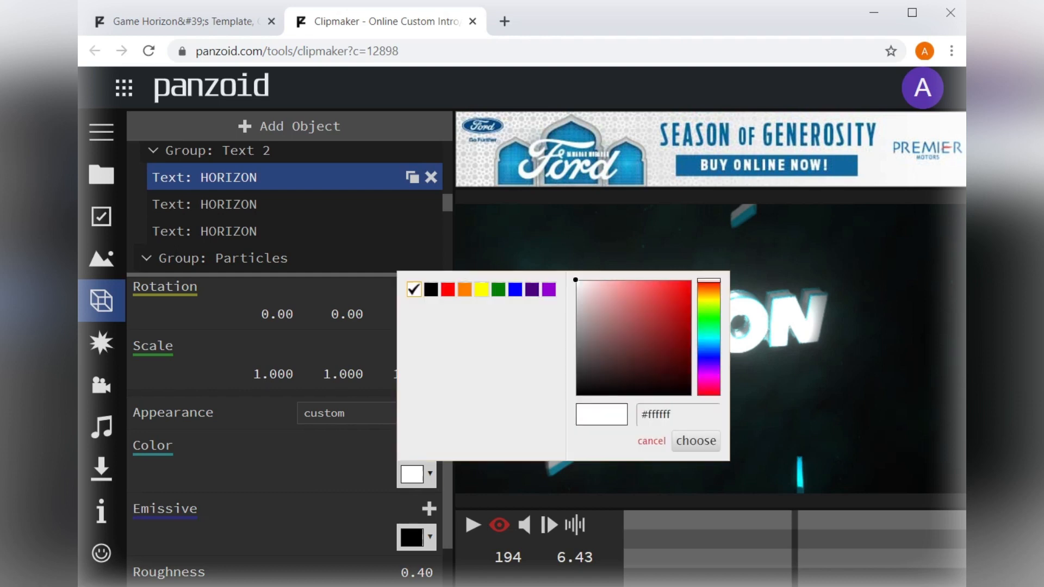
click(708, 316)
click(678, 297)
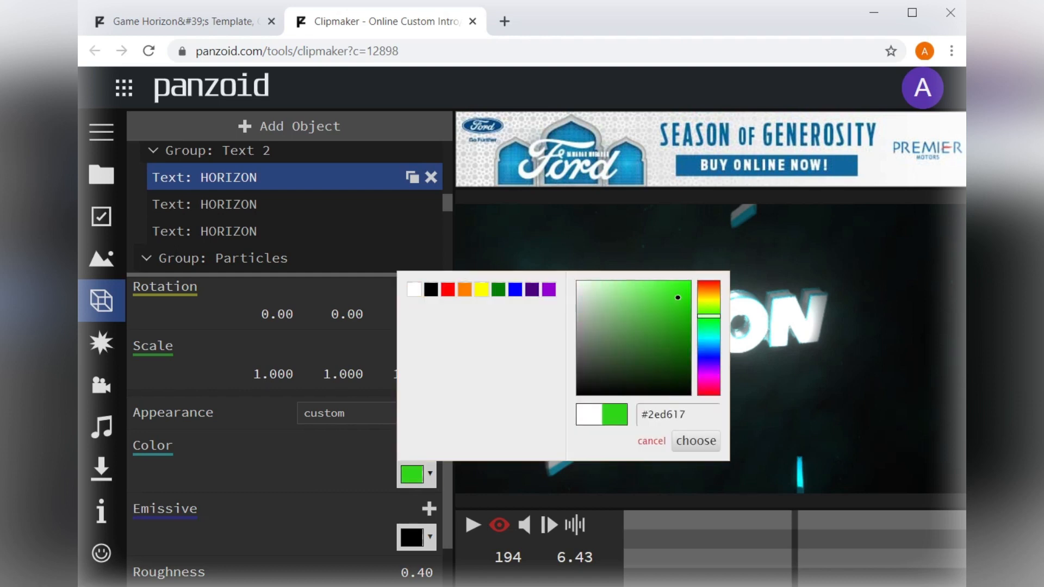
click(696, 441)
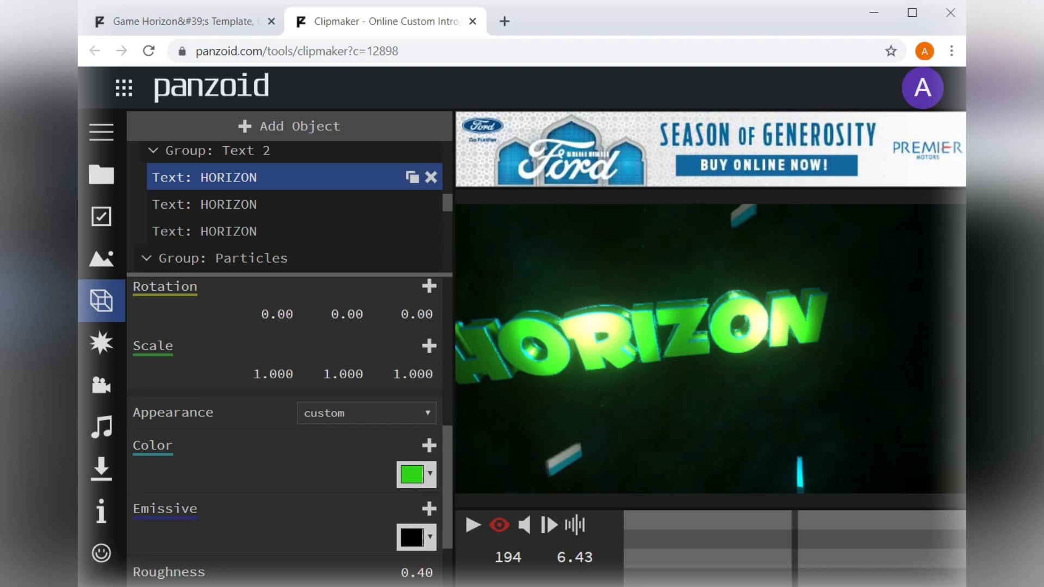
key(space)
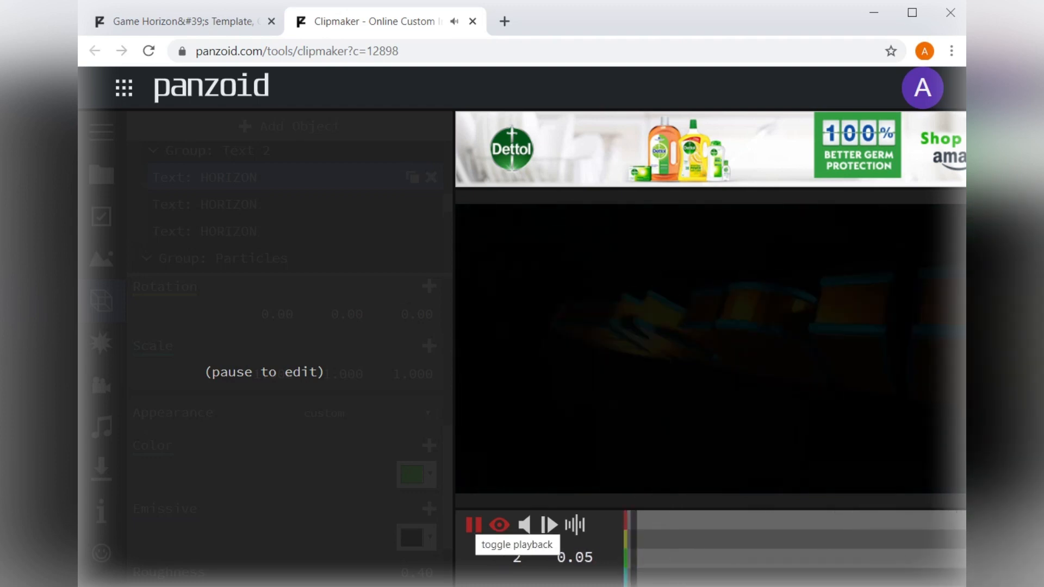
click(473, 525)
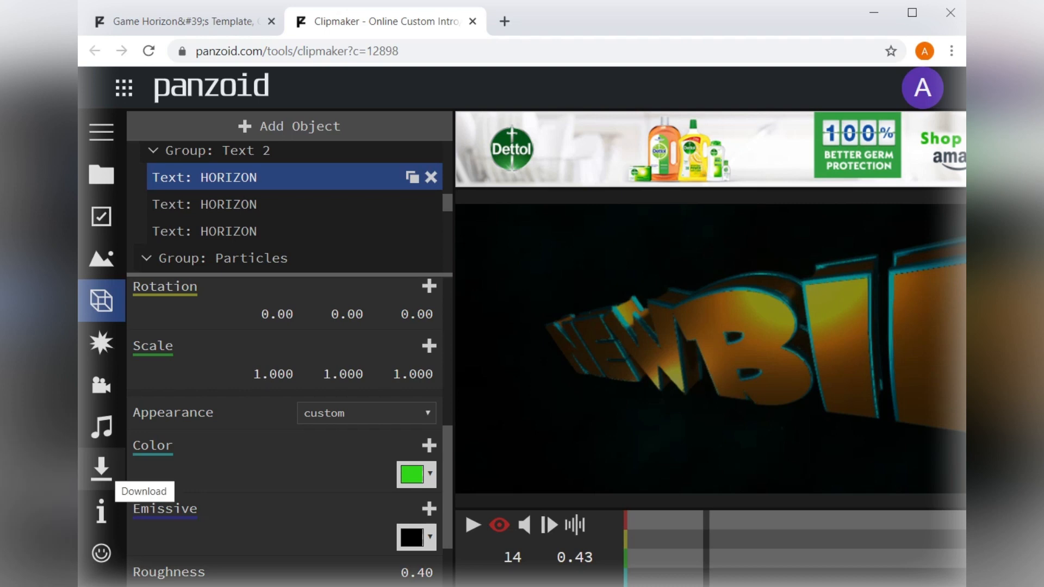
Choose the .mkv (vp8/opus) format and balanced mode for the video download.
click(101, 469)
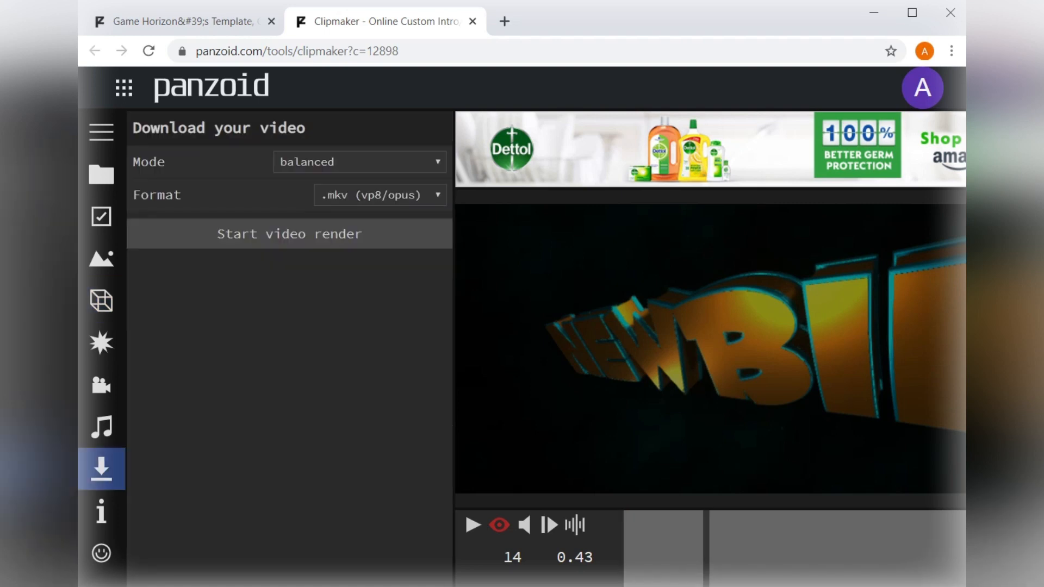
click(380, 195)
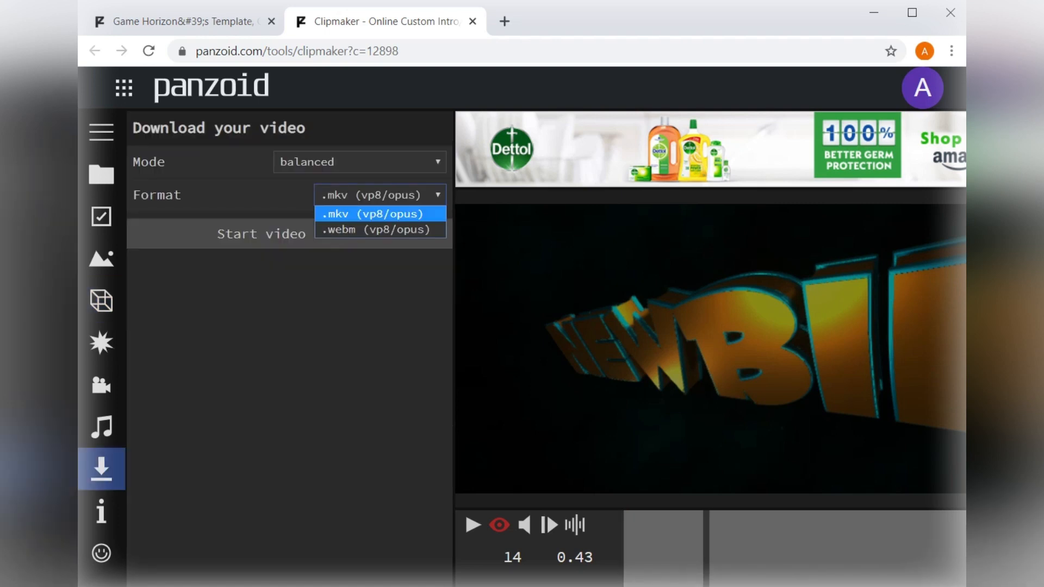
click(380, 214)
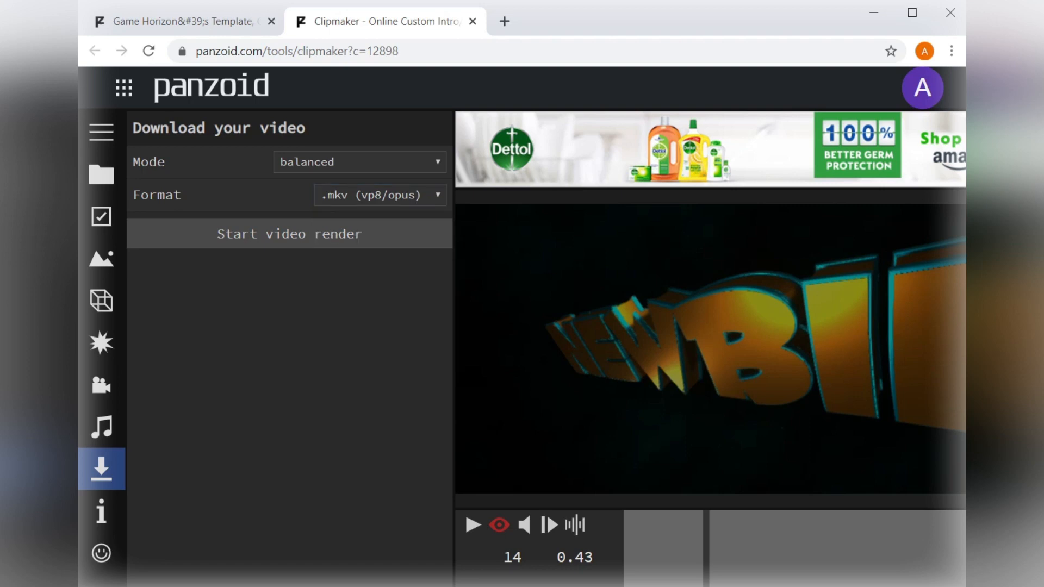
click(360, 161)
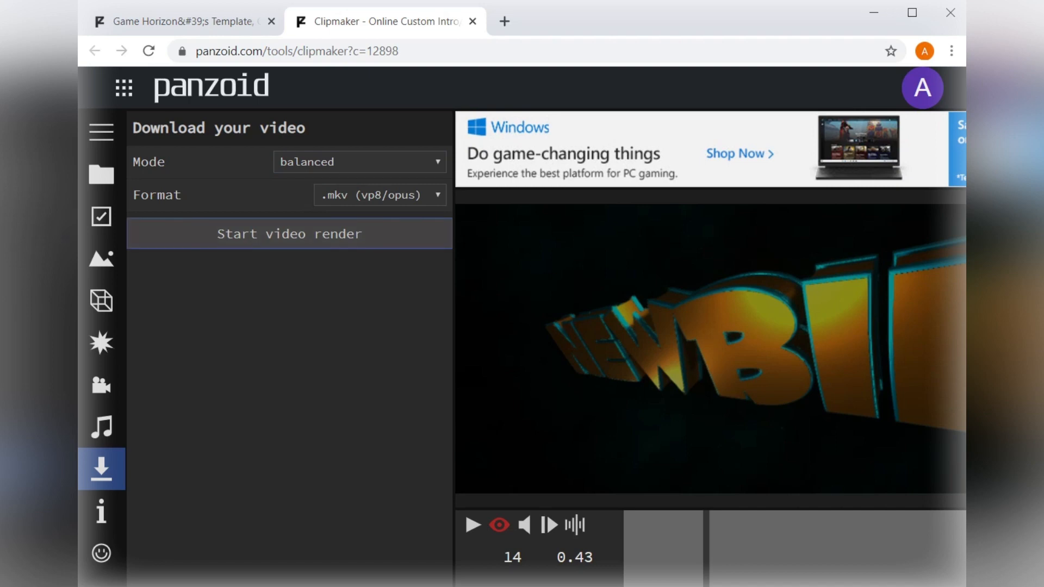
Render the intro video and download the finished file.
click(289, 233)
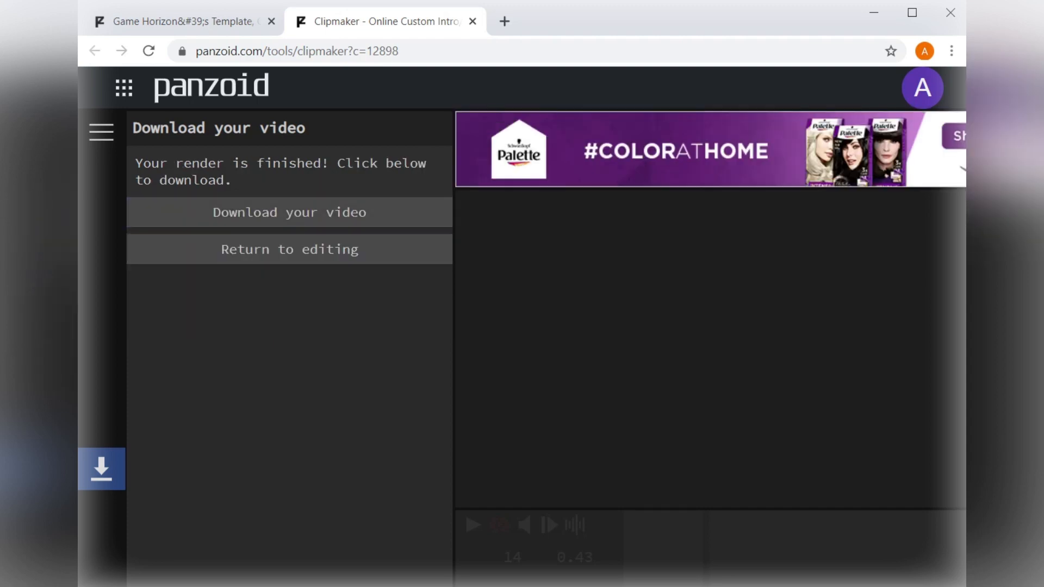
click(289, 213)
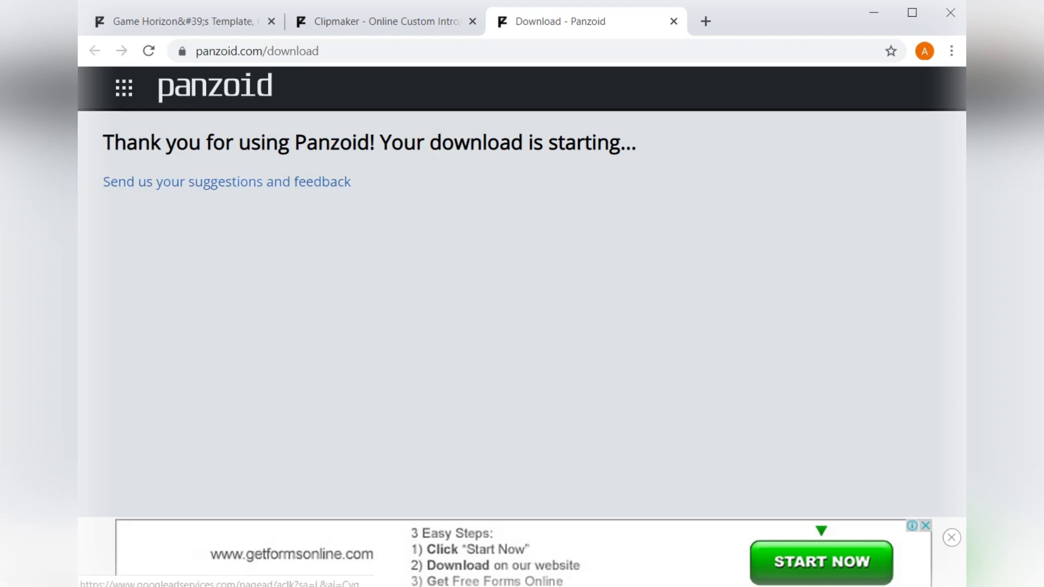
click(248, 586)
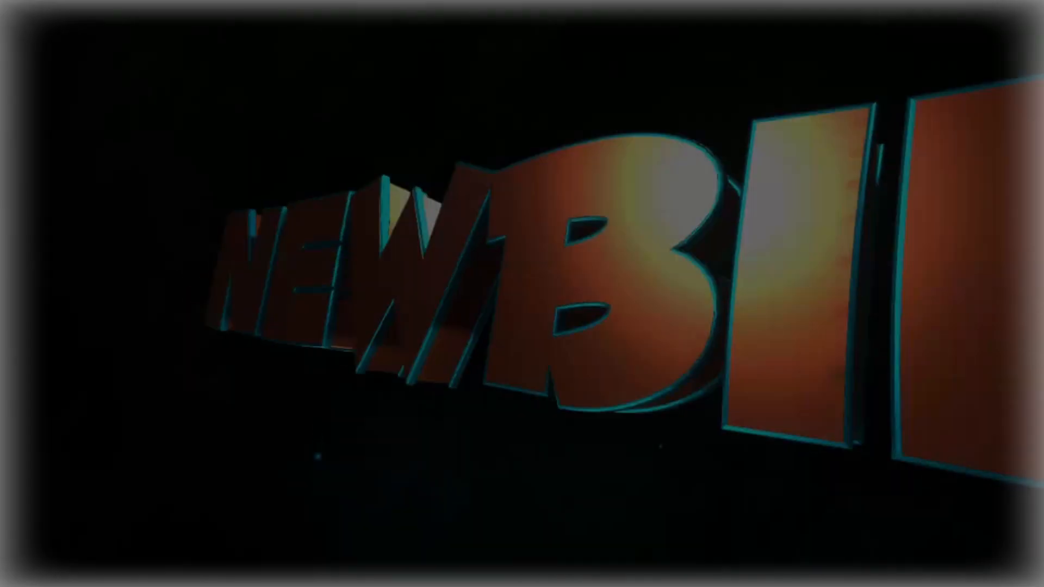